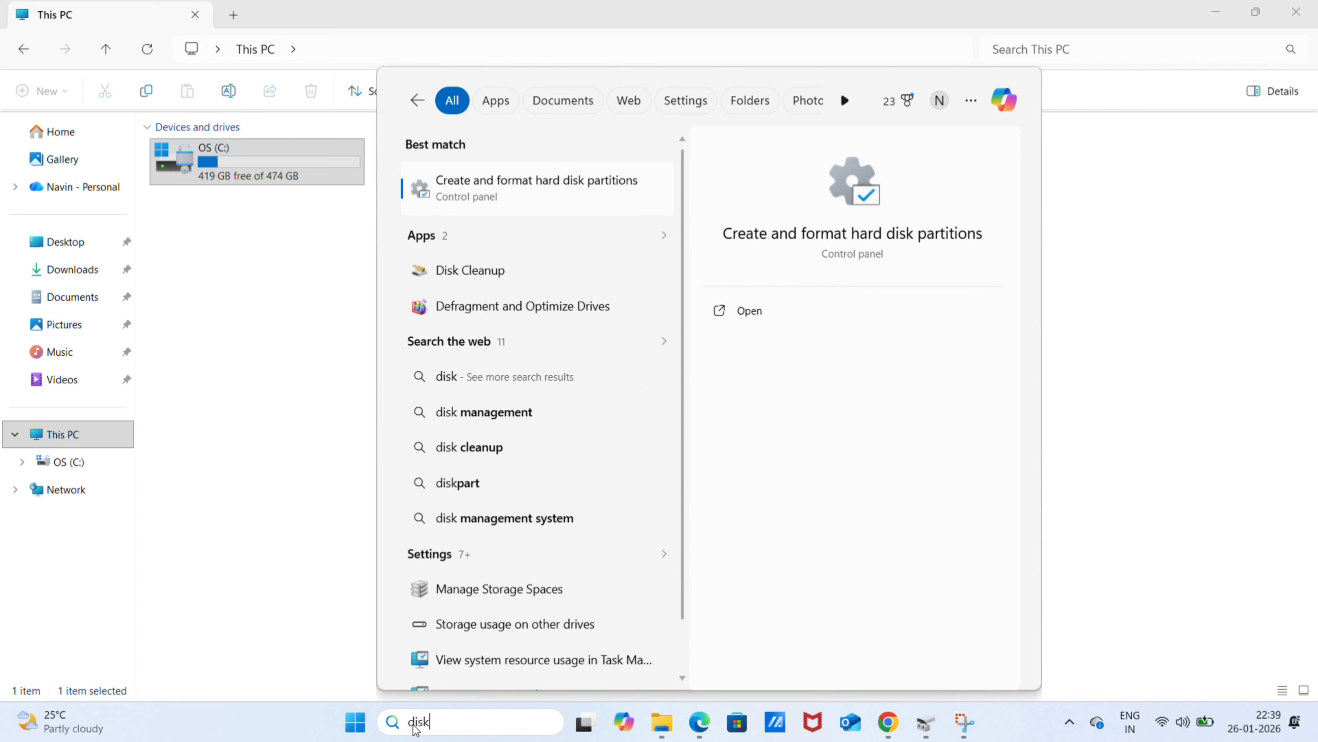
Open Disk Management in a maximized window and check the existing drives under This PC in File Explorer.
key(Return)
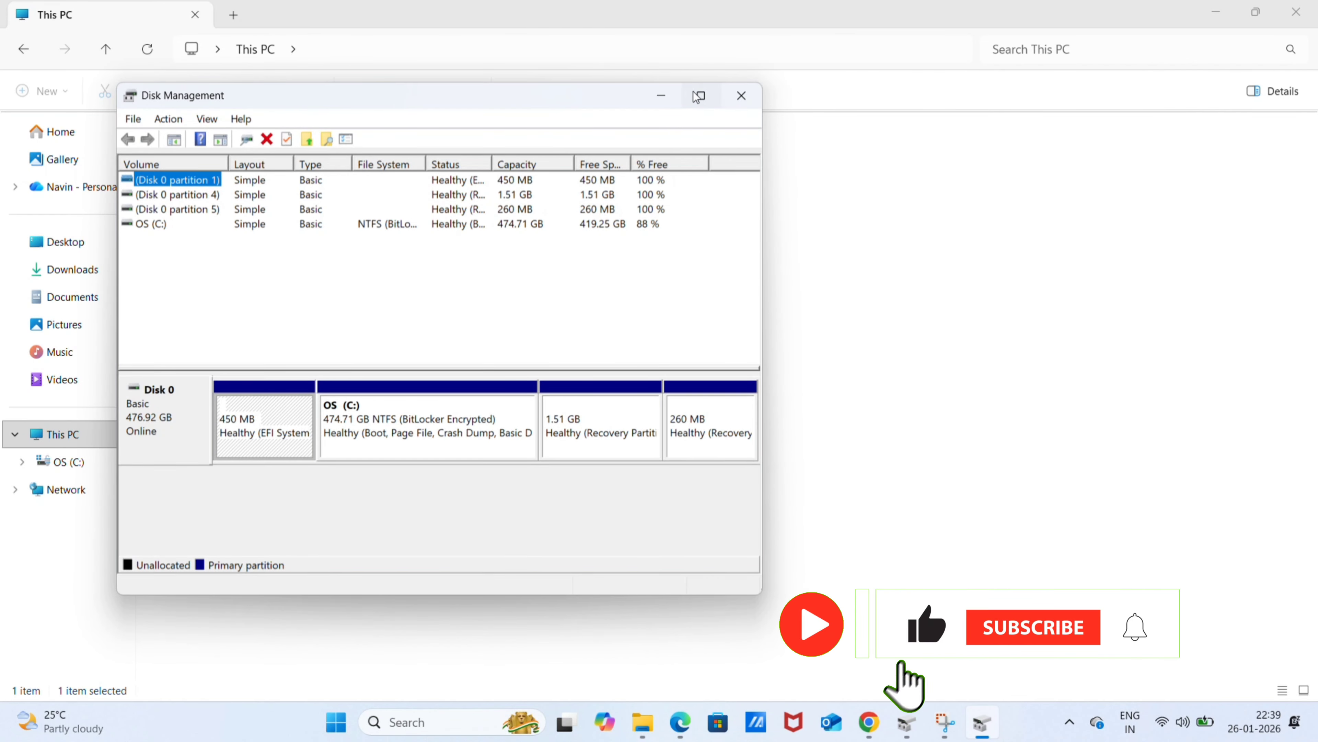
click(701, 96)
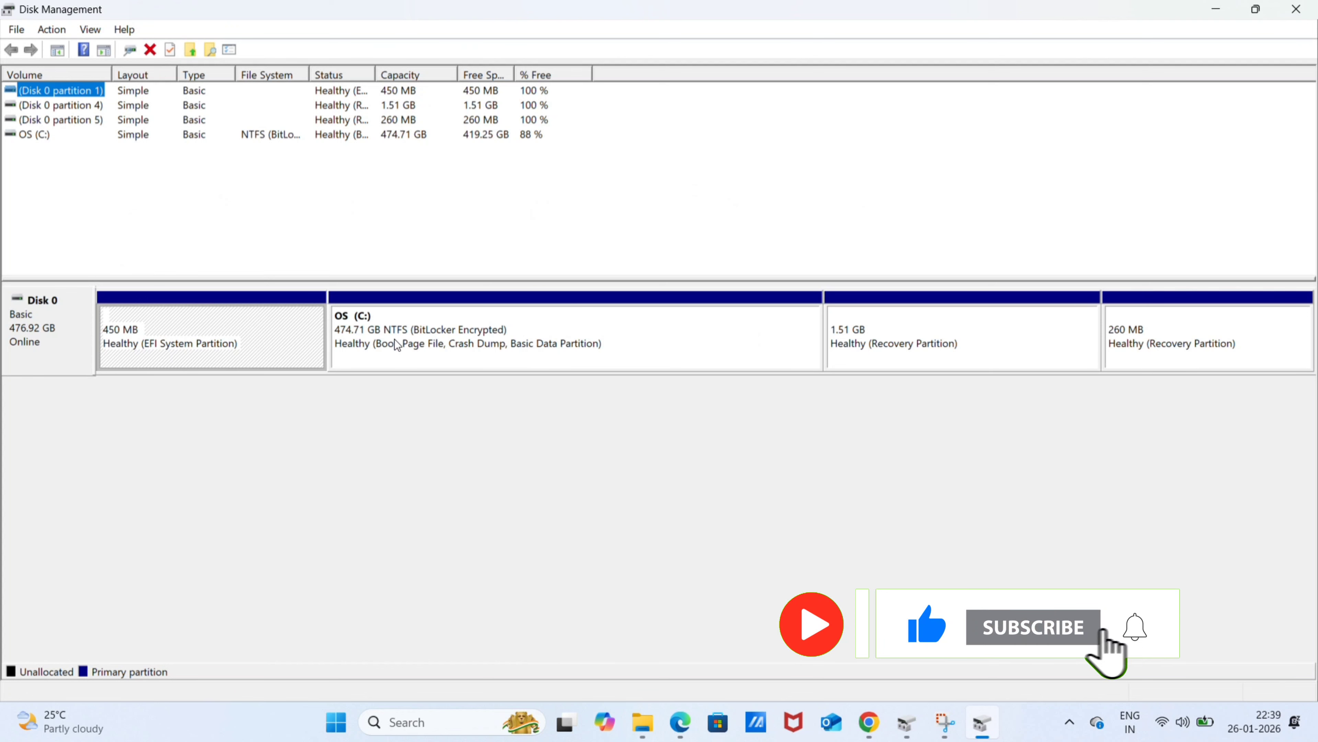
click(644, 722)
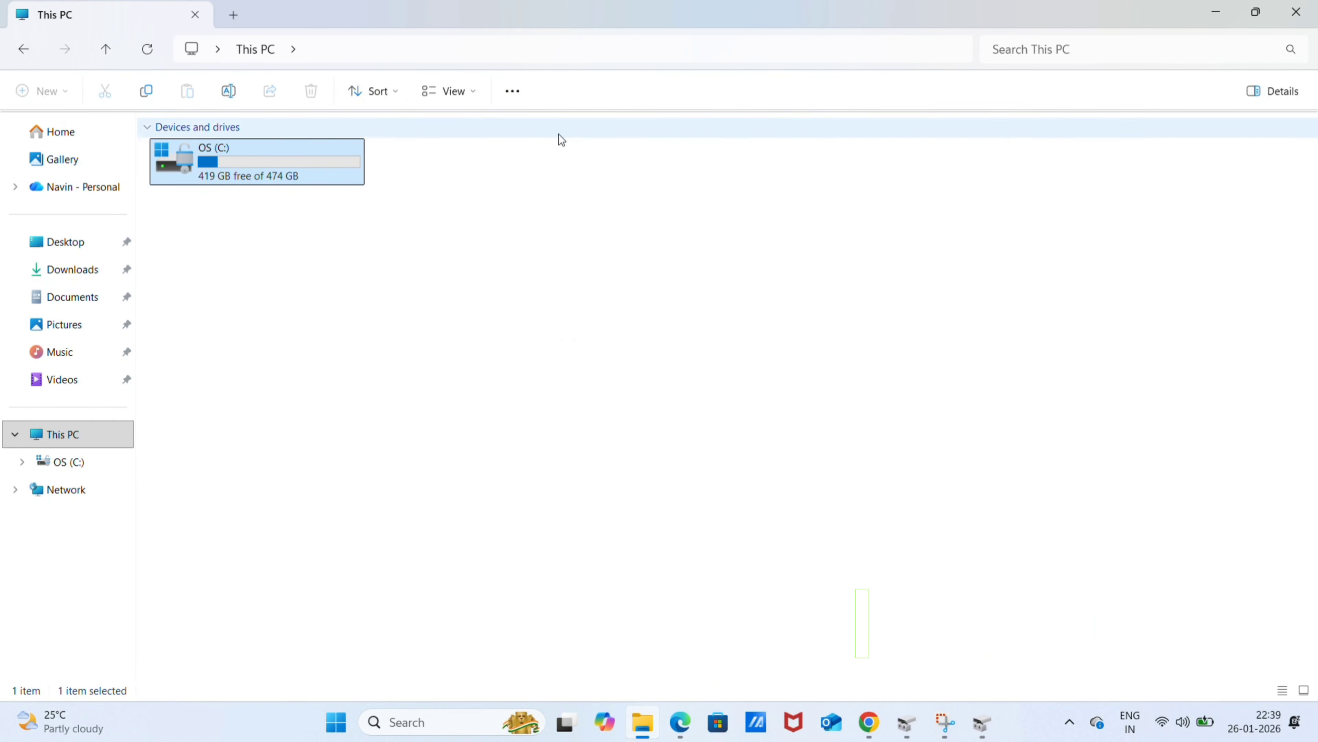
click(1216, 11)
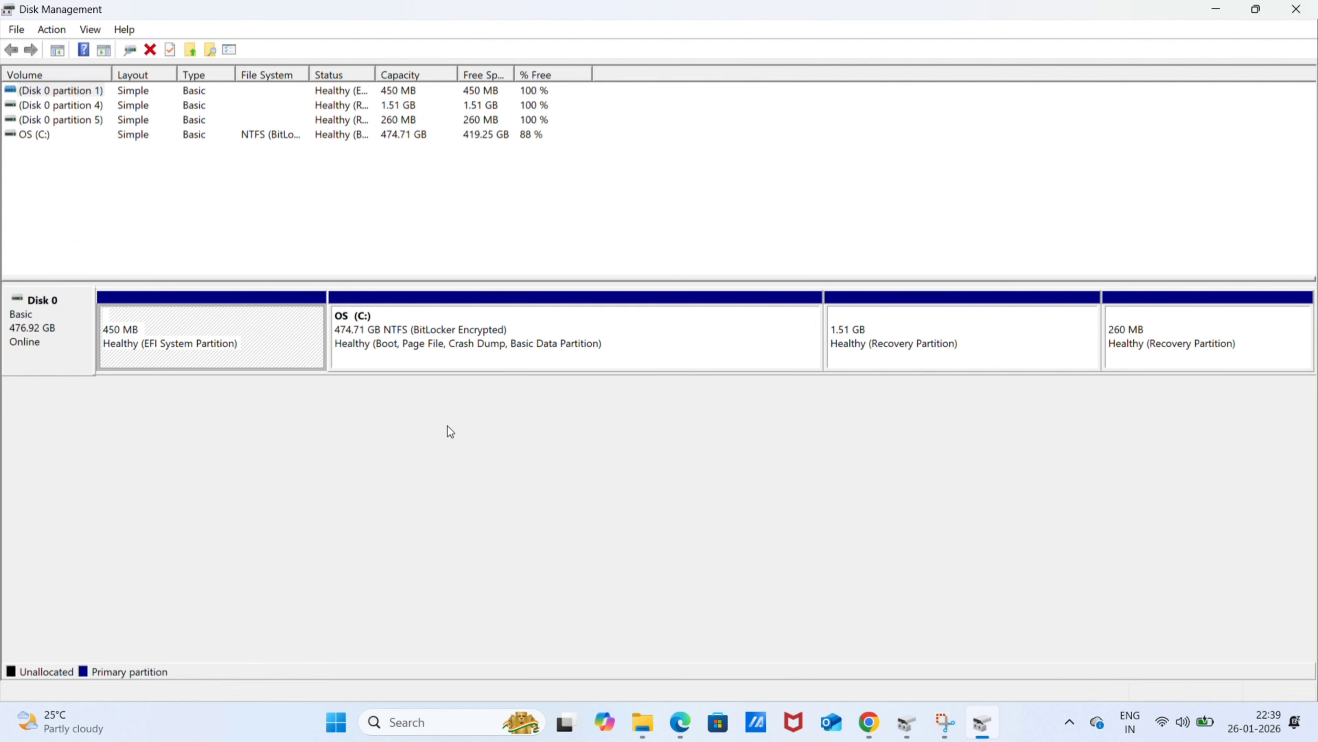
Open the Shrink Volume settings for the OS (C:) partition on Disk 0.
click(405, 337)
right_click(405, 337)
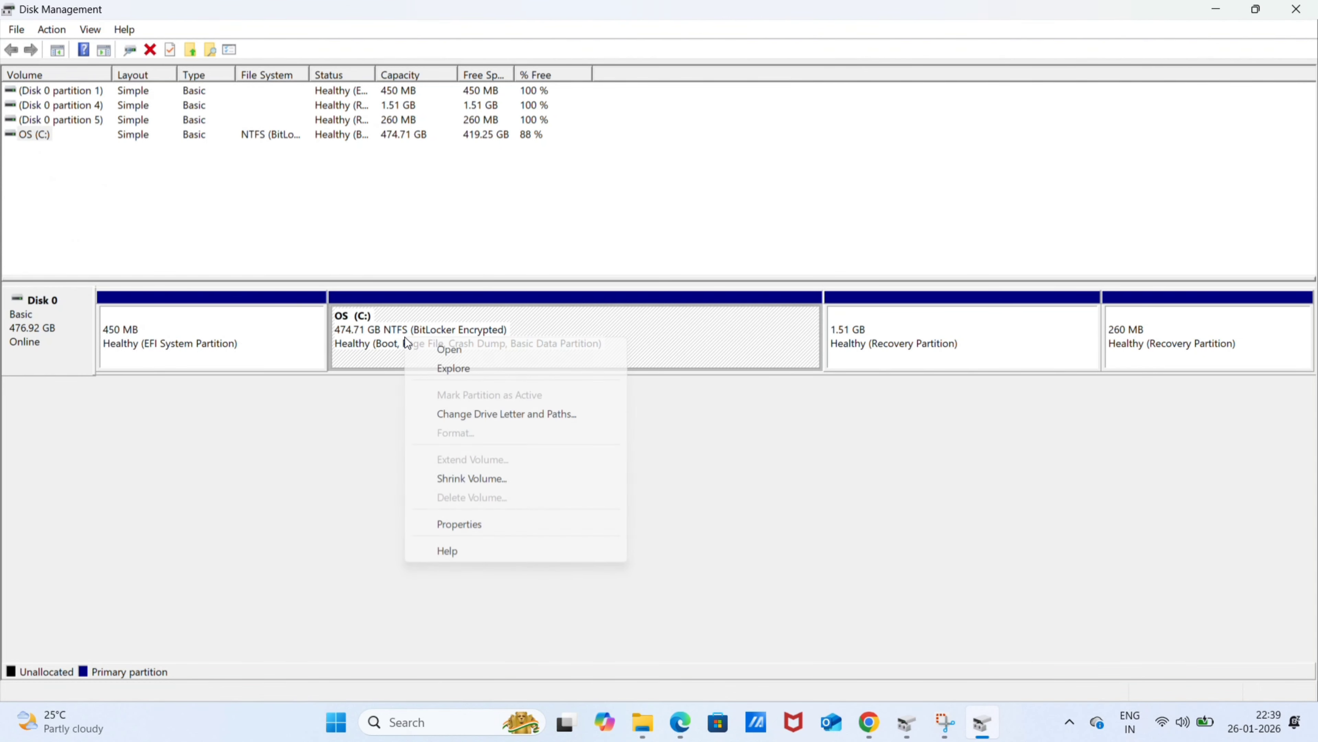
click(486, 478)
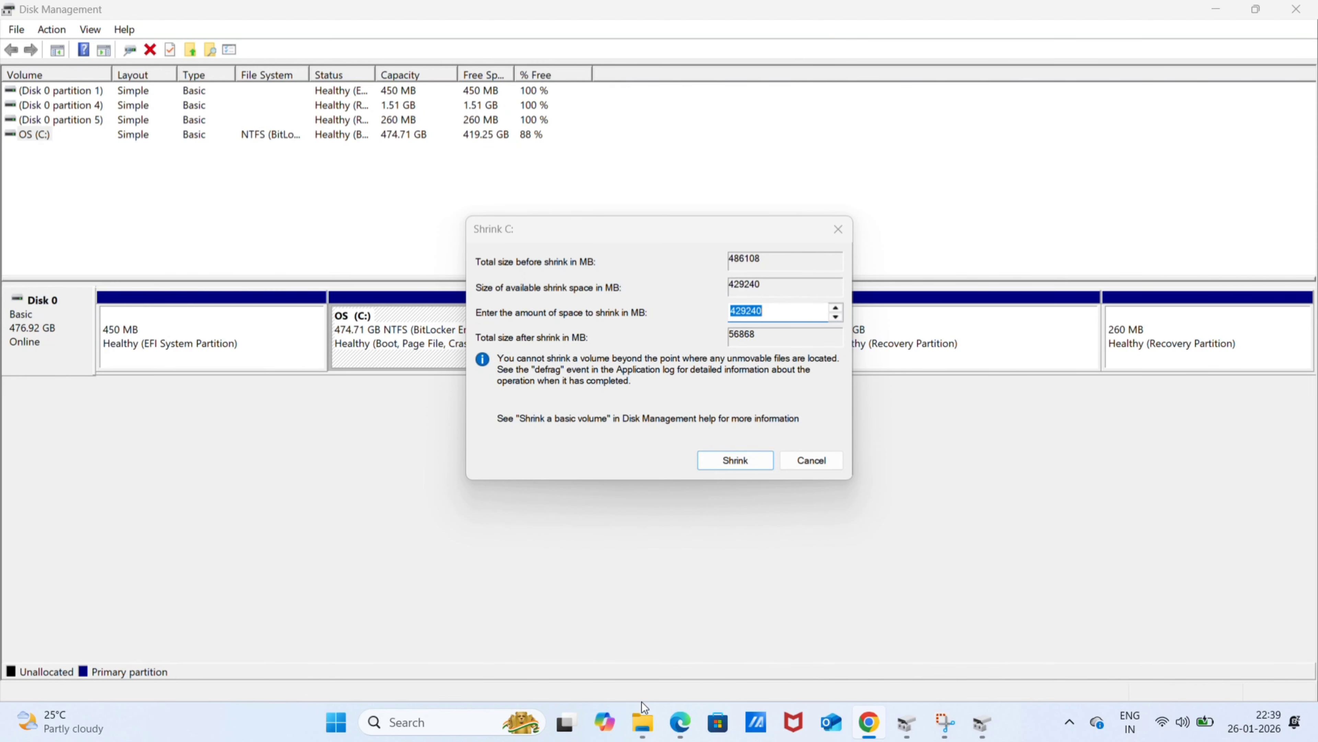
Compare the C: drive's capacity in File Explorer with the size fields in the Shrink C: dialog.
click(647, 736)
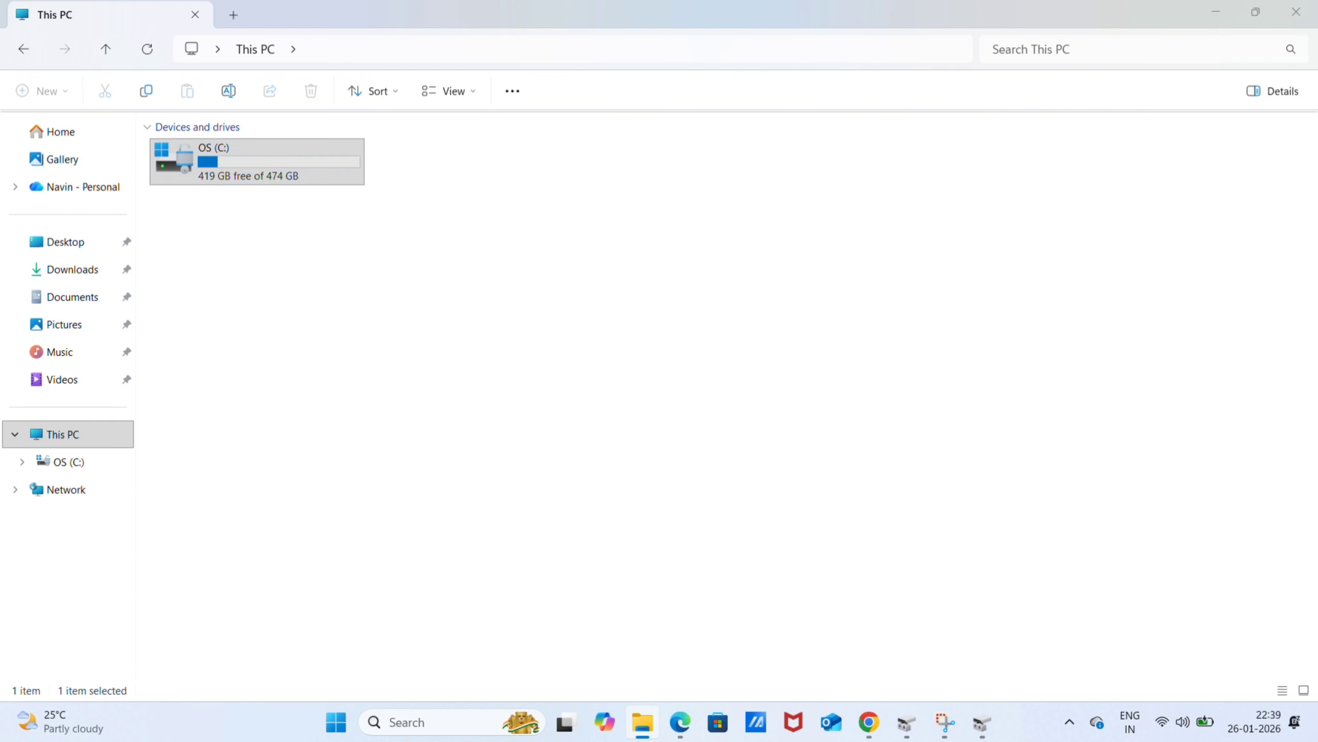
key(alt+Tab)
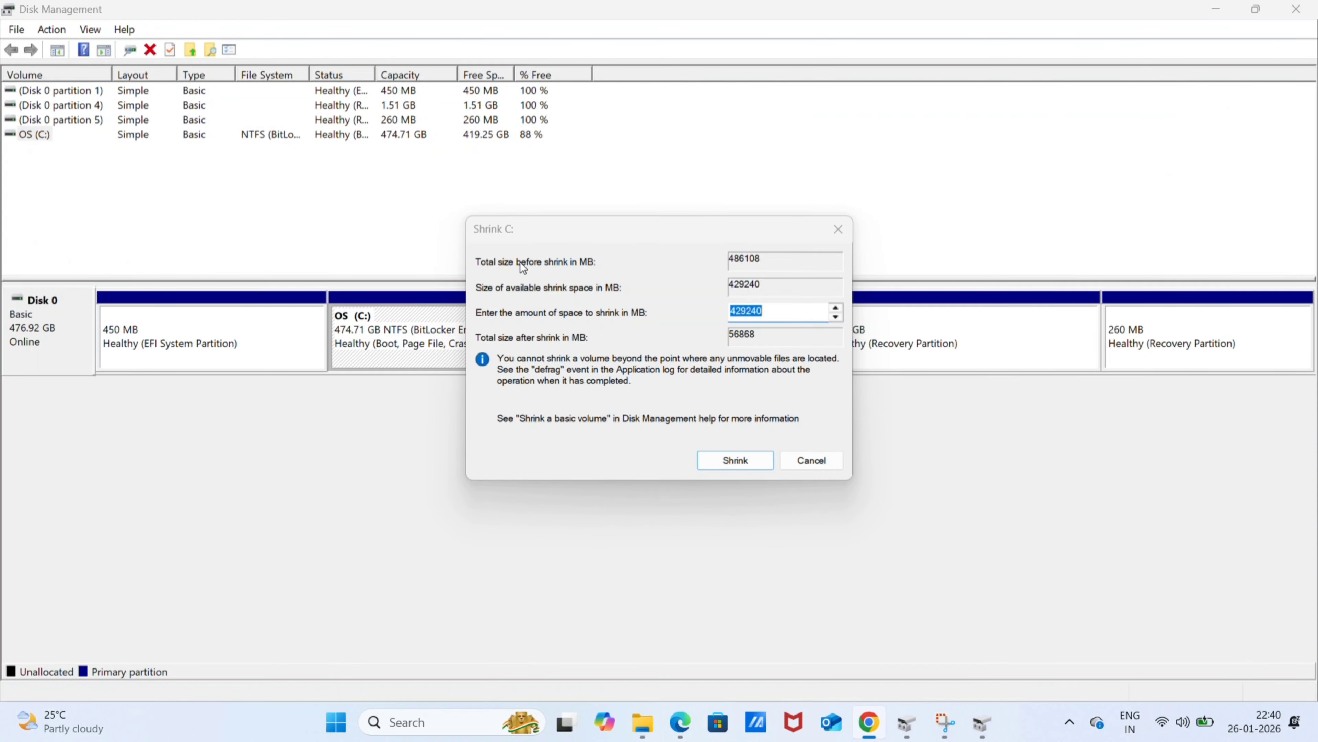
click(771, 260)
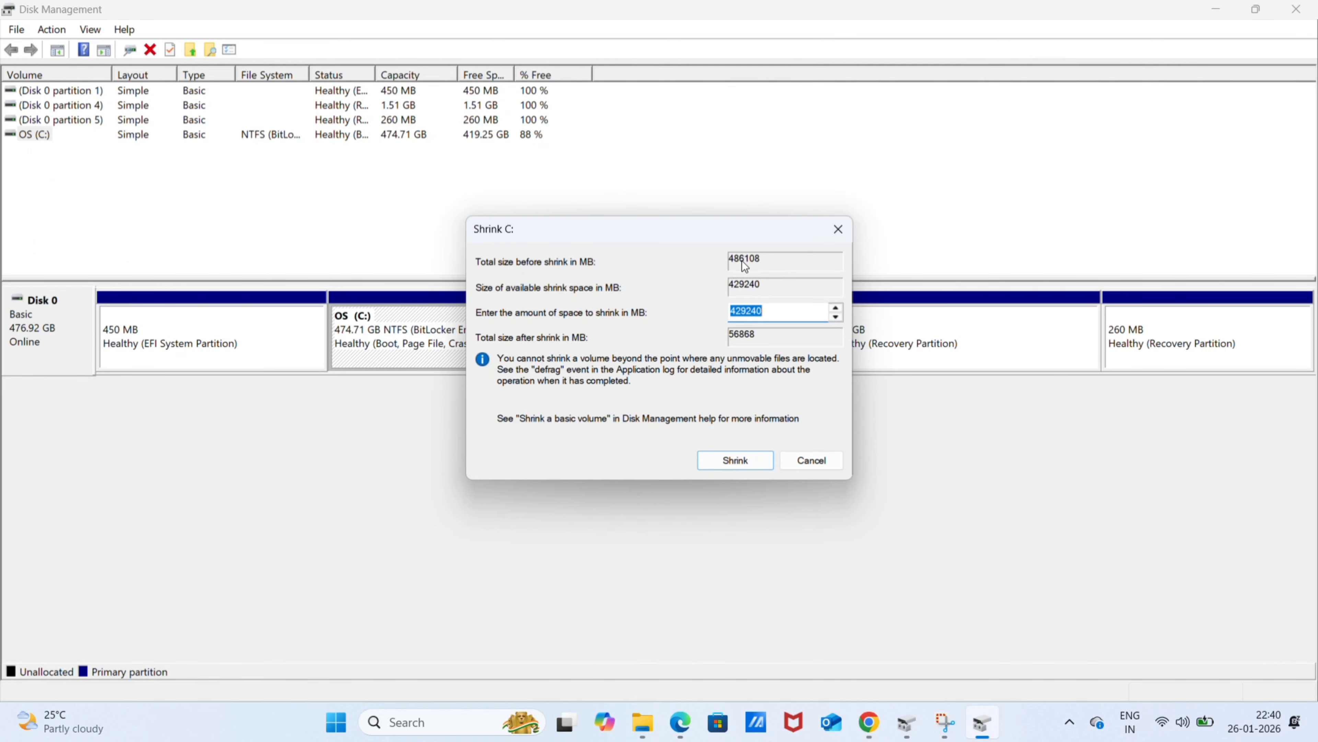
click(799, 308)
double_click(800, 308)
click(799, 309)
double_click(799, 308)
Open Calculator and place its window beside the Shrink C: dialog.
click(456, 723)
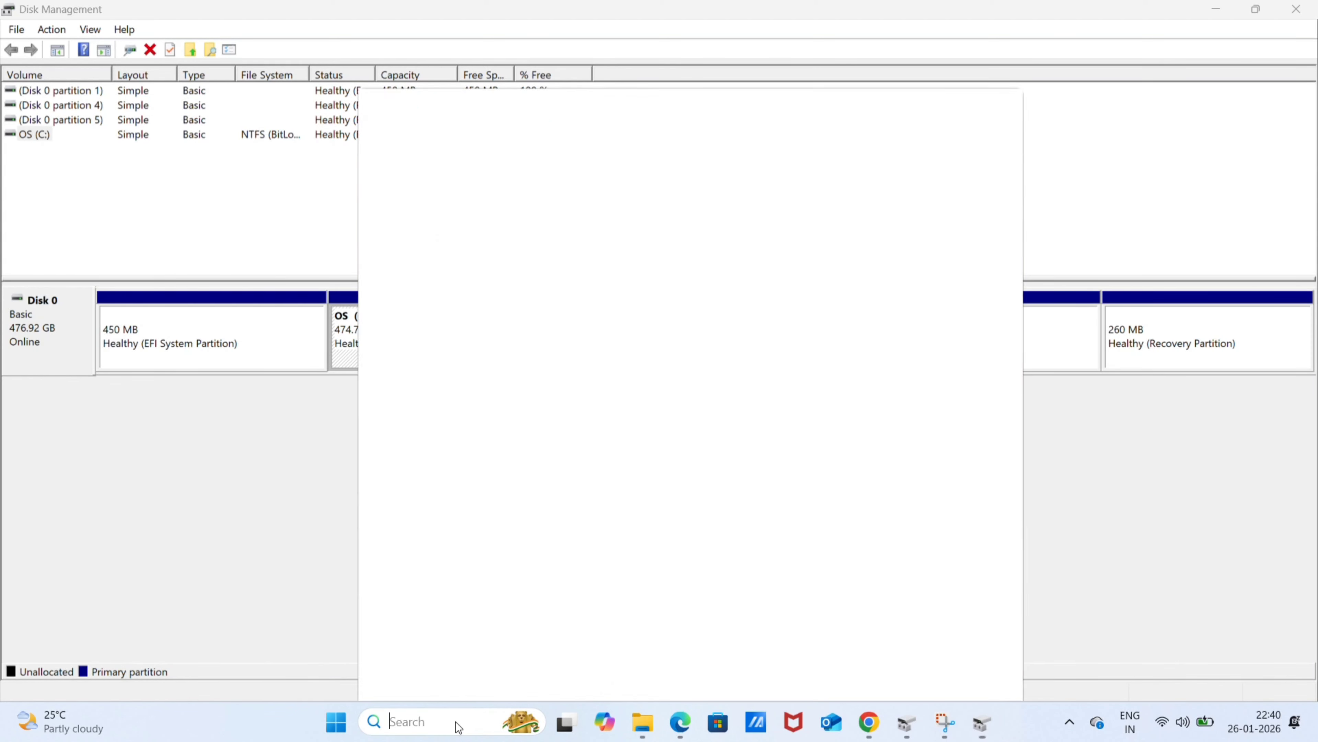
text(cal)
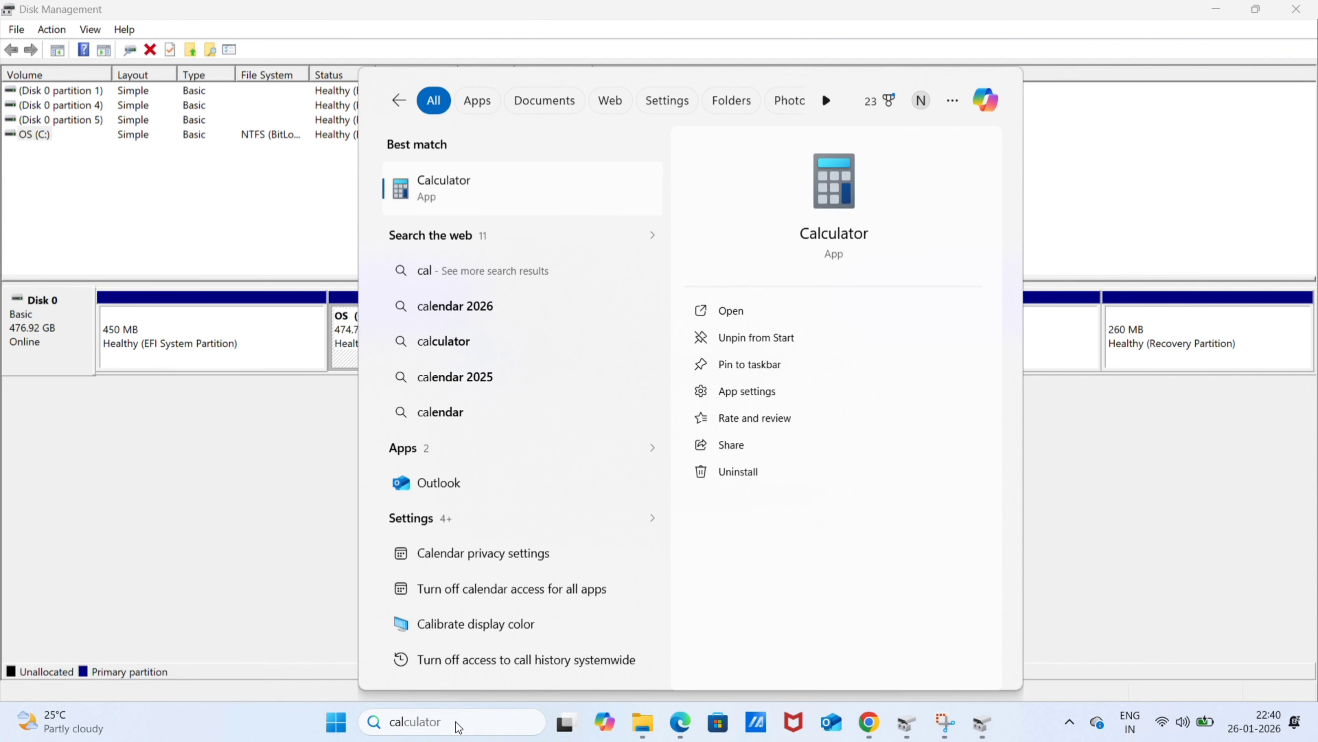
key(Return)
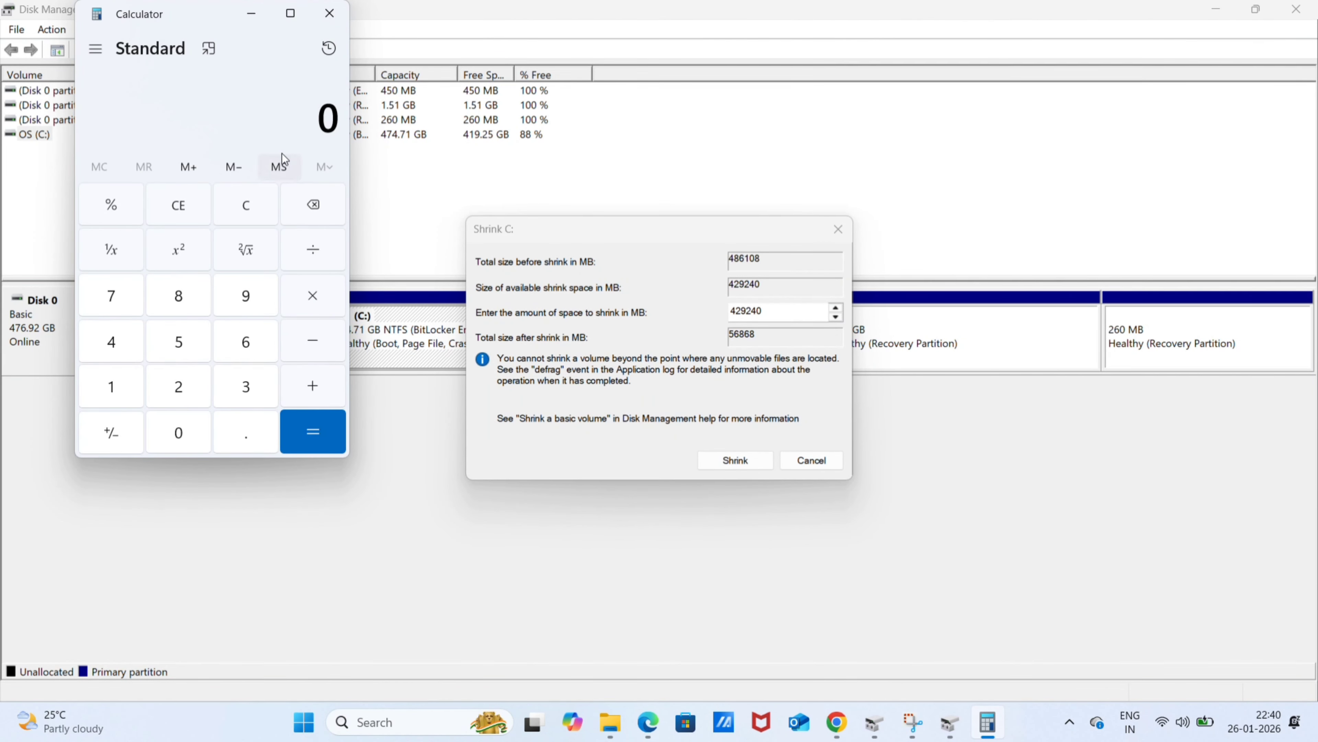
drag(176, 13, 216, 317)
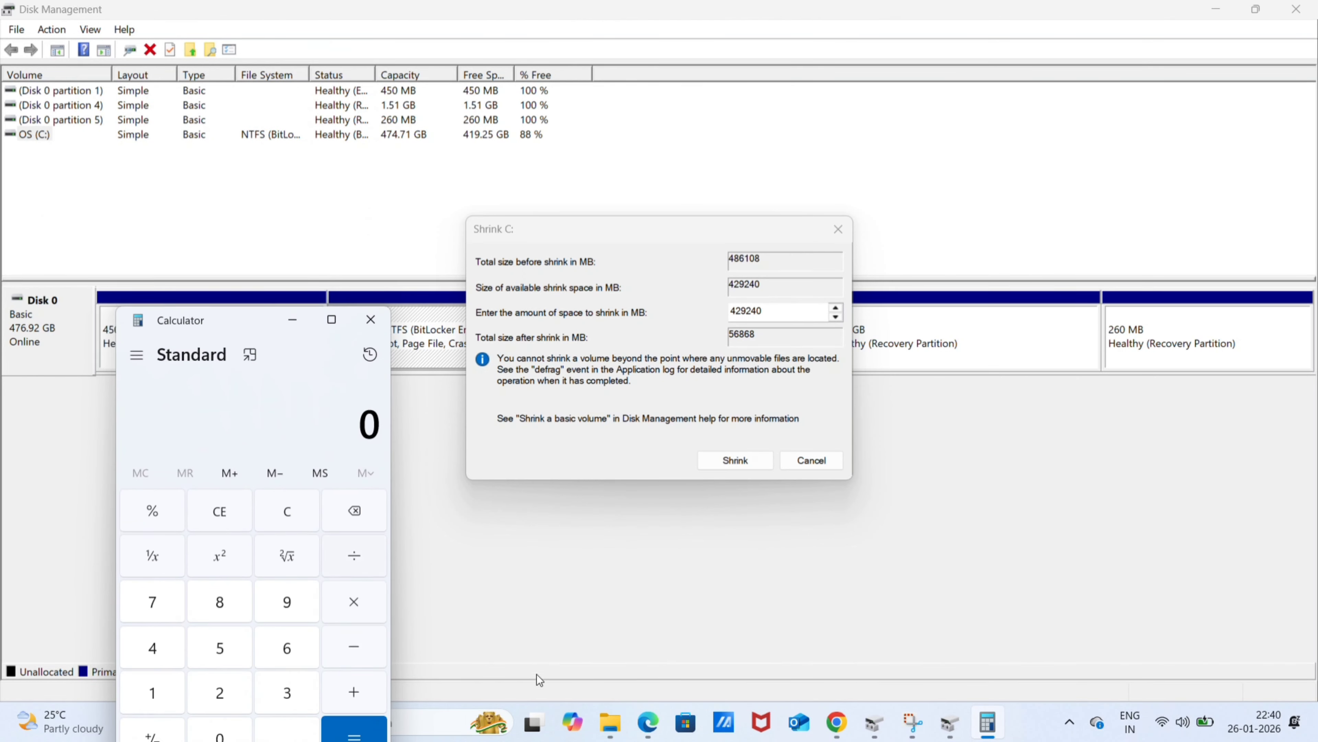
click(841, 726)
drag(239, 316, 242, 215)
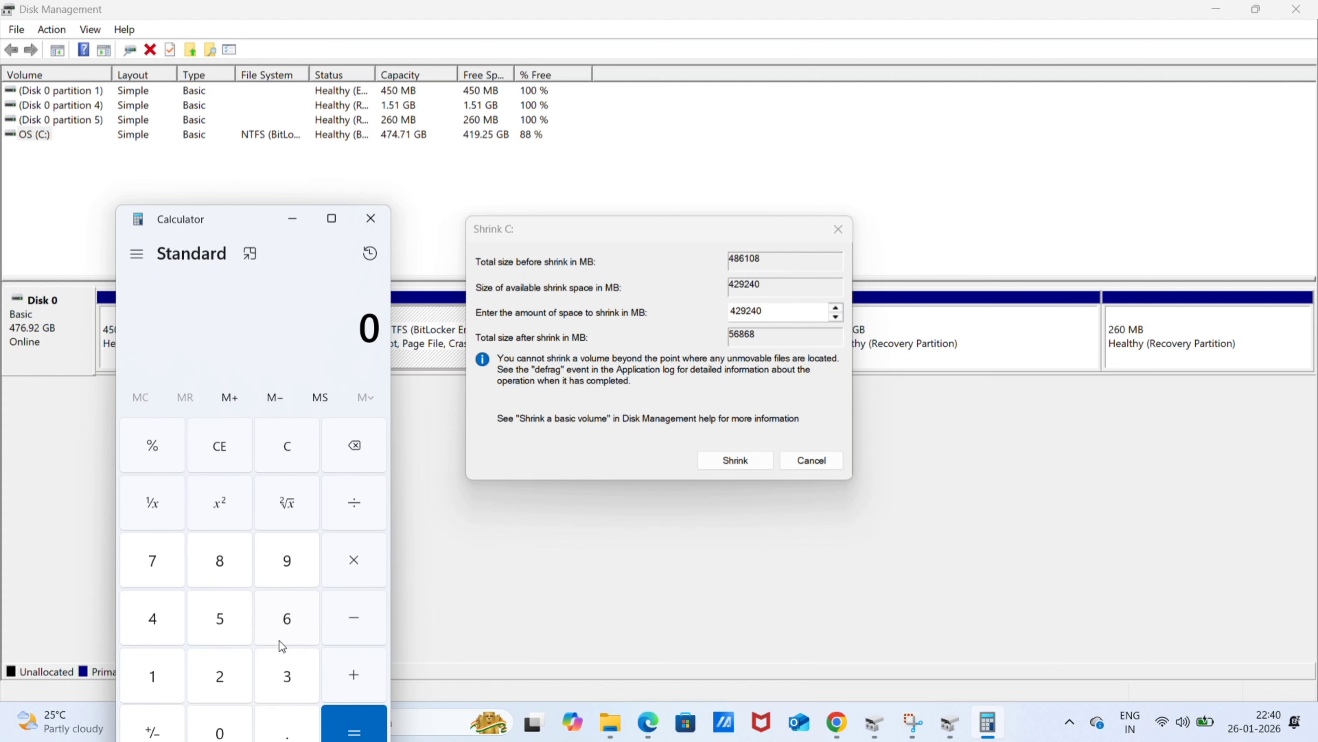
Enter 307200 in Calculator as the amount of space in MB.
click(286, 683)
click(216, 723)
click(152, 558)
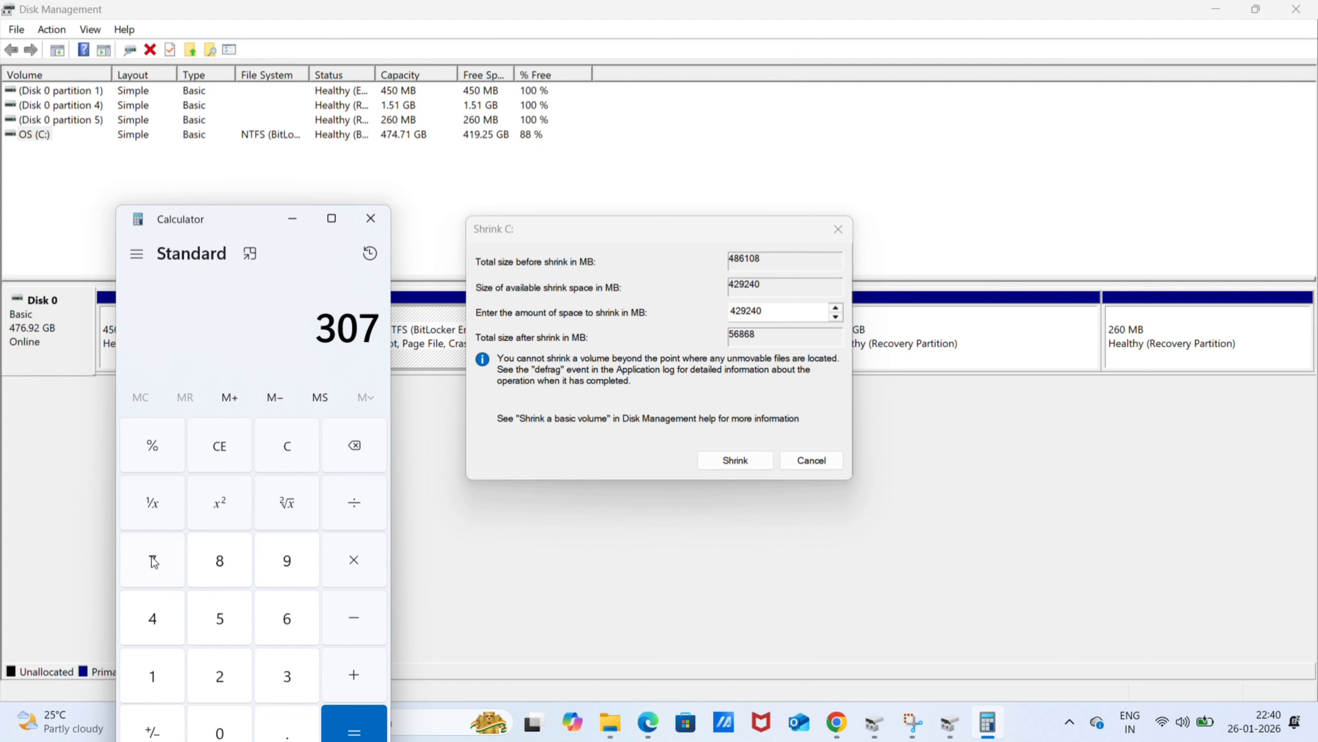
click(221, 663)
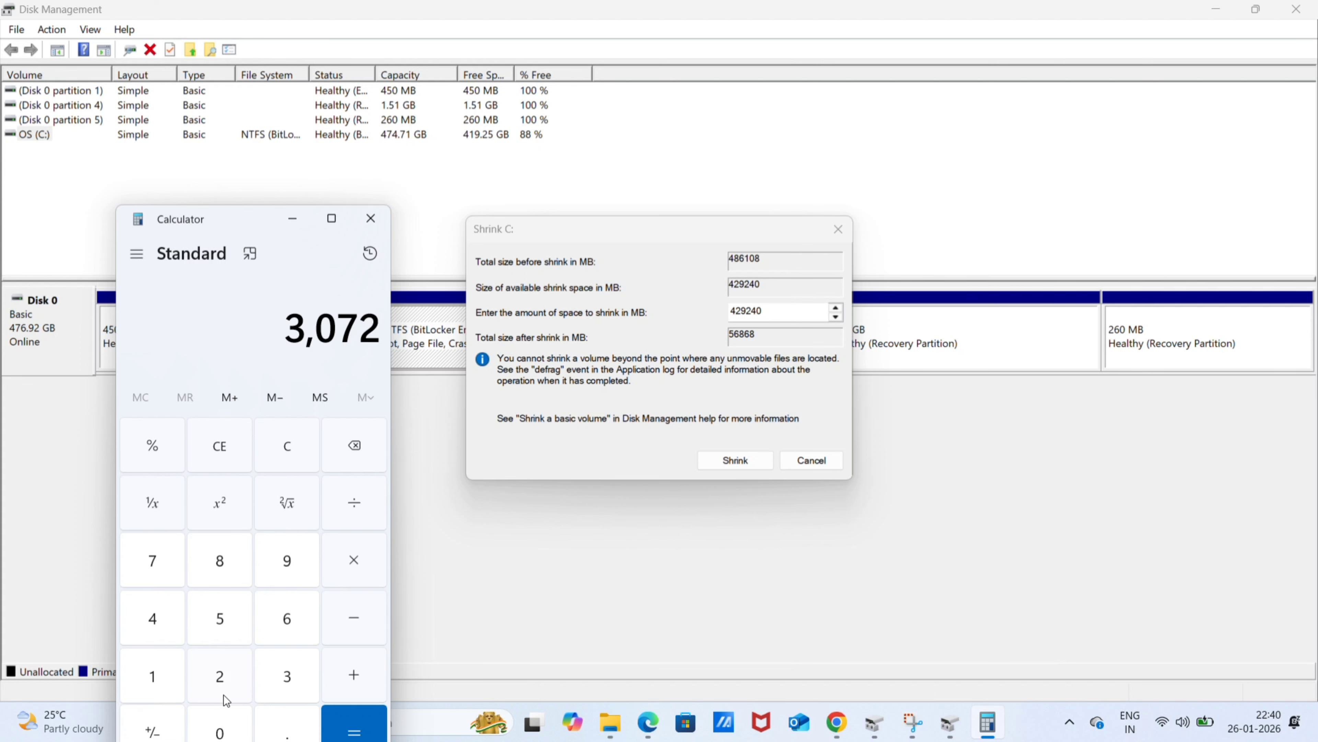
click(226, 724)
click(230, 725)
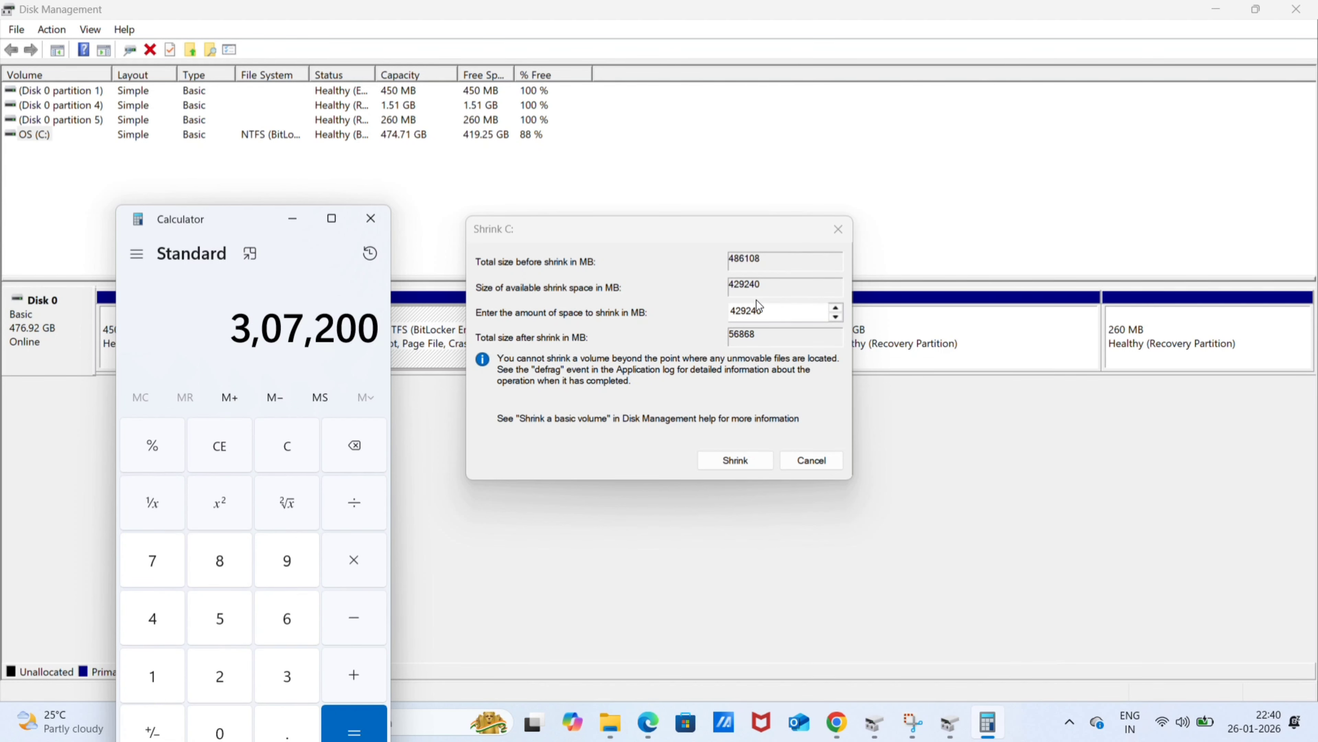
Set the amount of space to shrink to 307200 MB and shrink the C: volume.
double_click(757, 310)
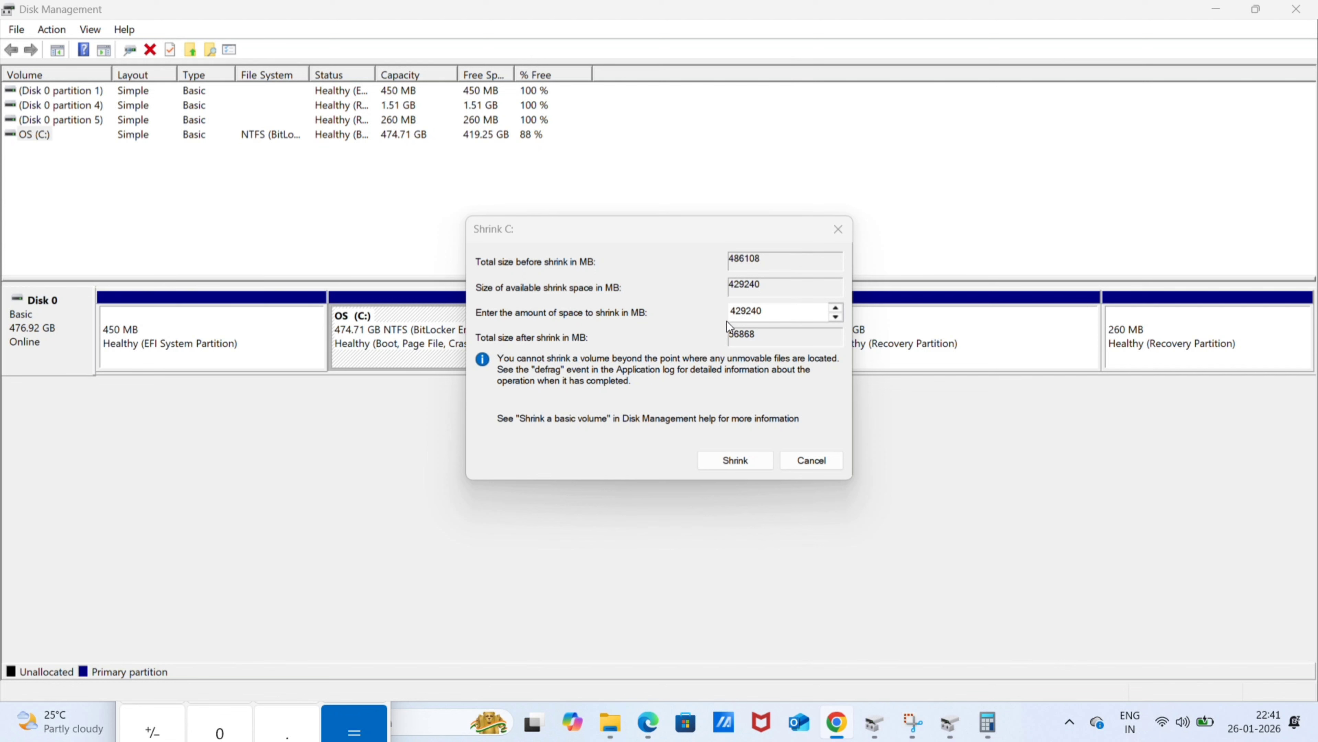
click(756, 310)
double_click(757, 310)
text(3)
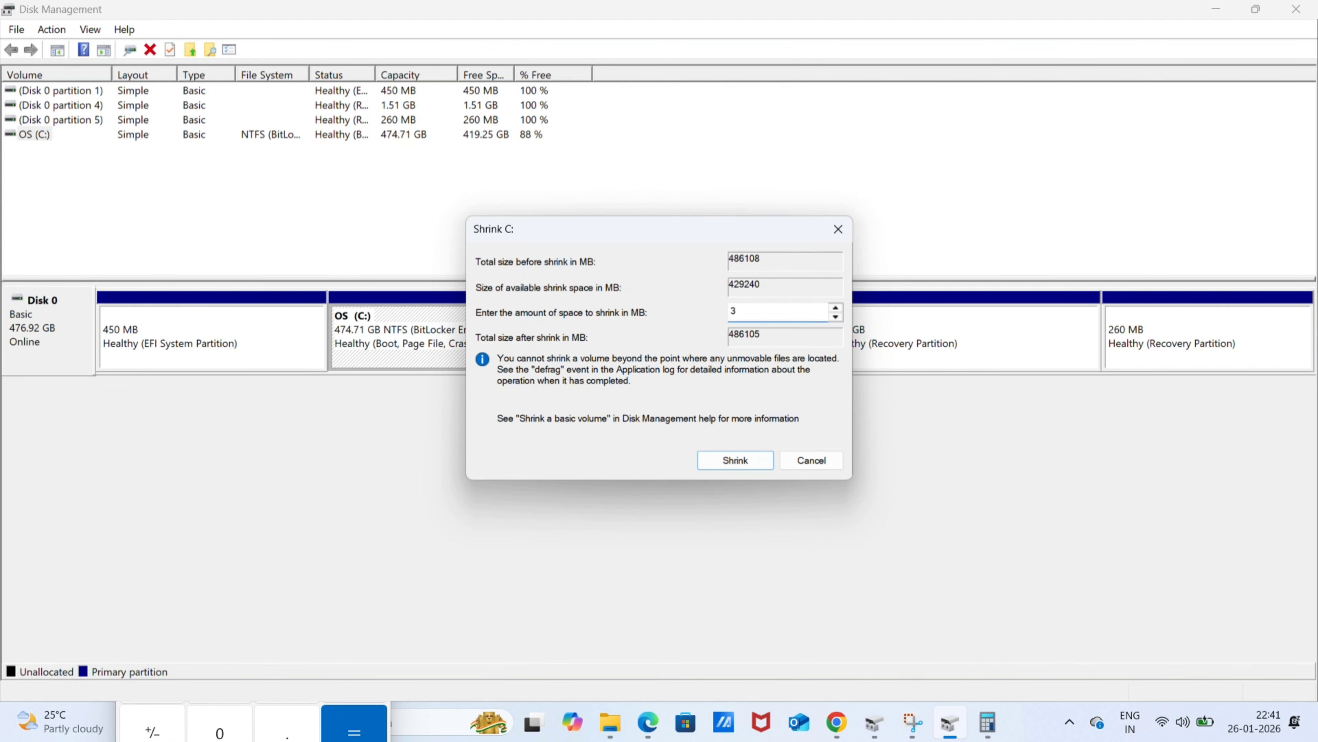
text(07200)
click(988, 726)
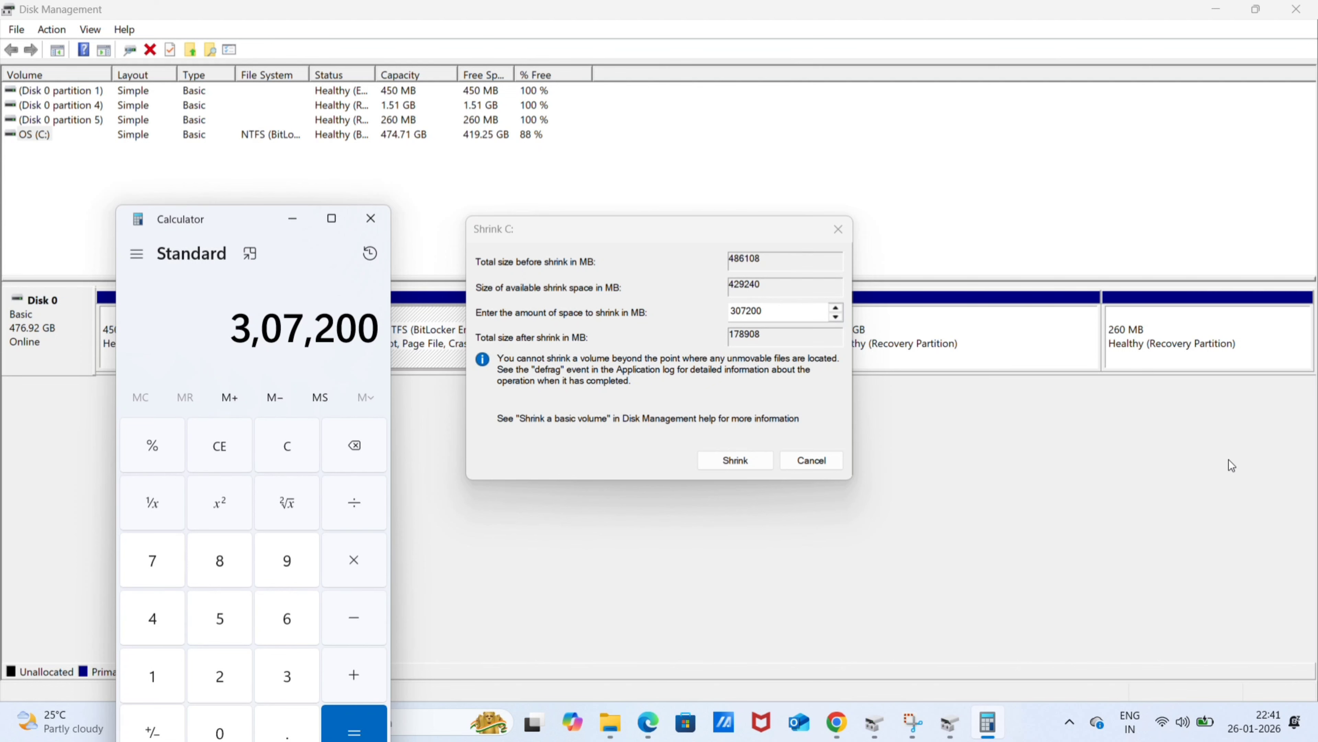
click(735, 461)
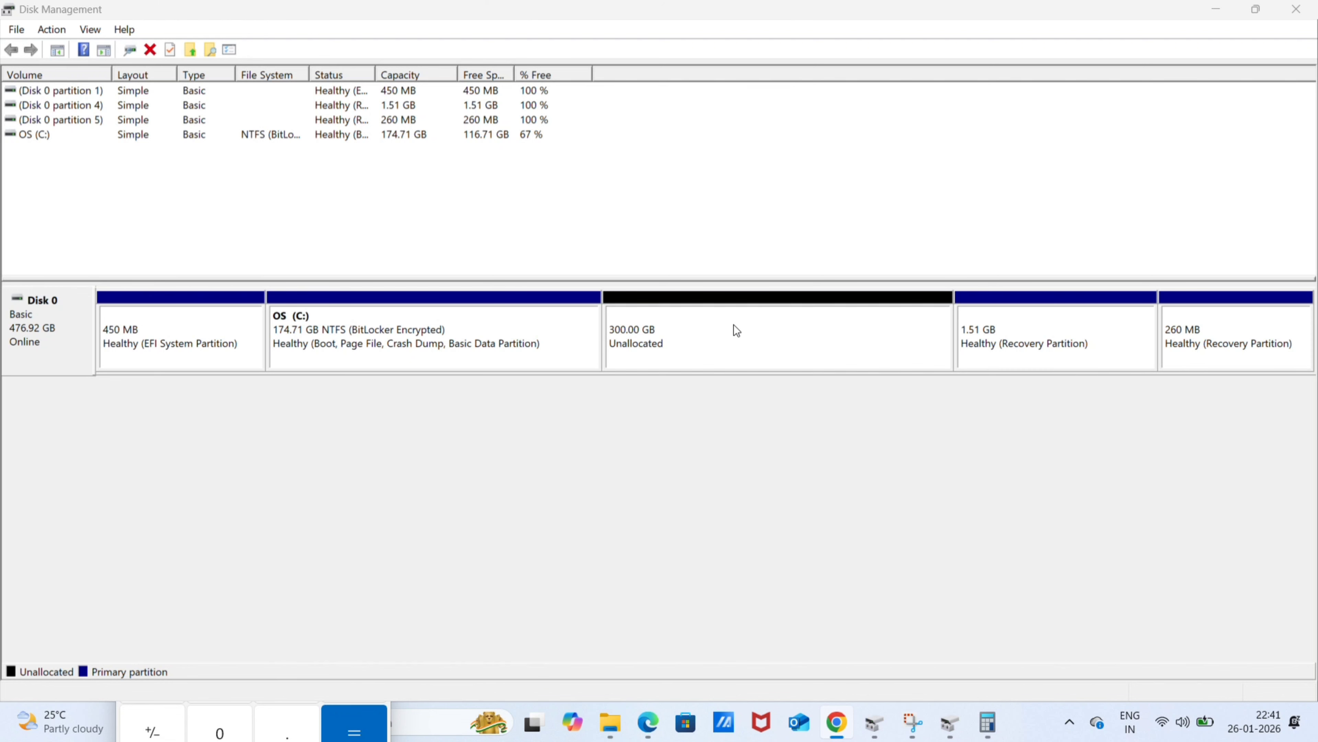
Start a new simple volume in the unallocated space, using the full size of 307199 MB.
right_click(739, 326)
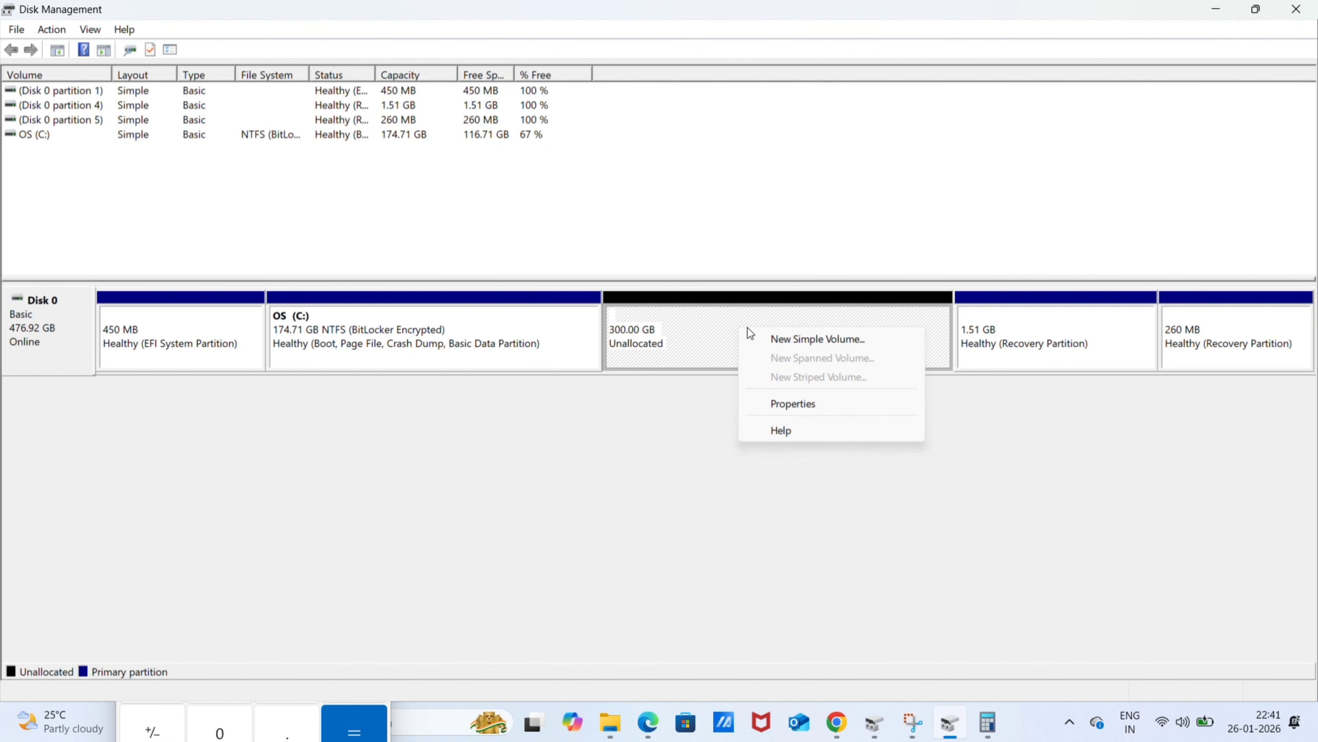
click(803, 338)
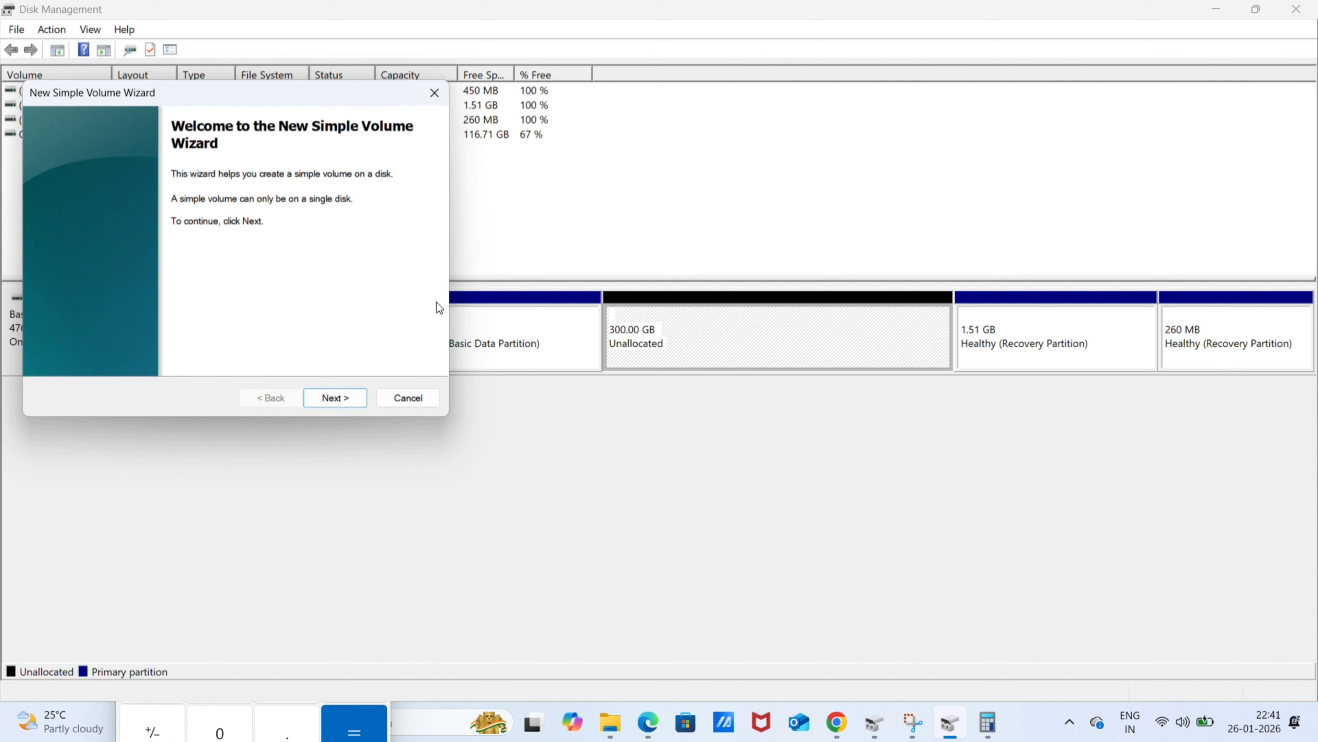
click(340, 406)
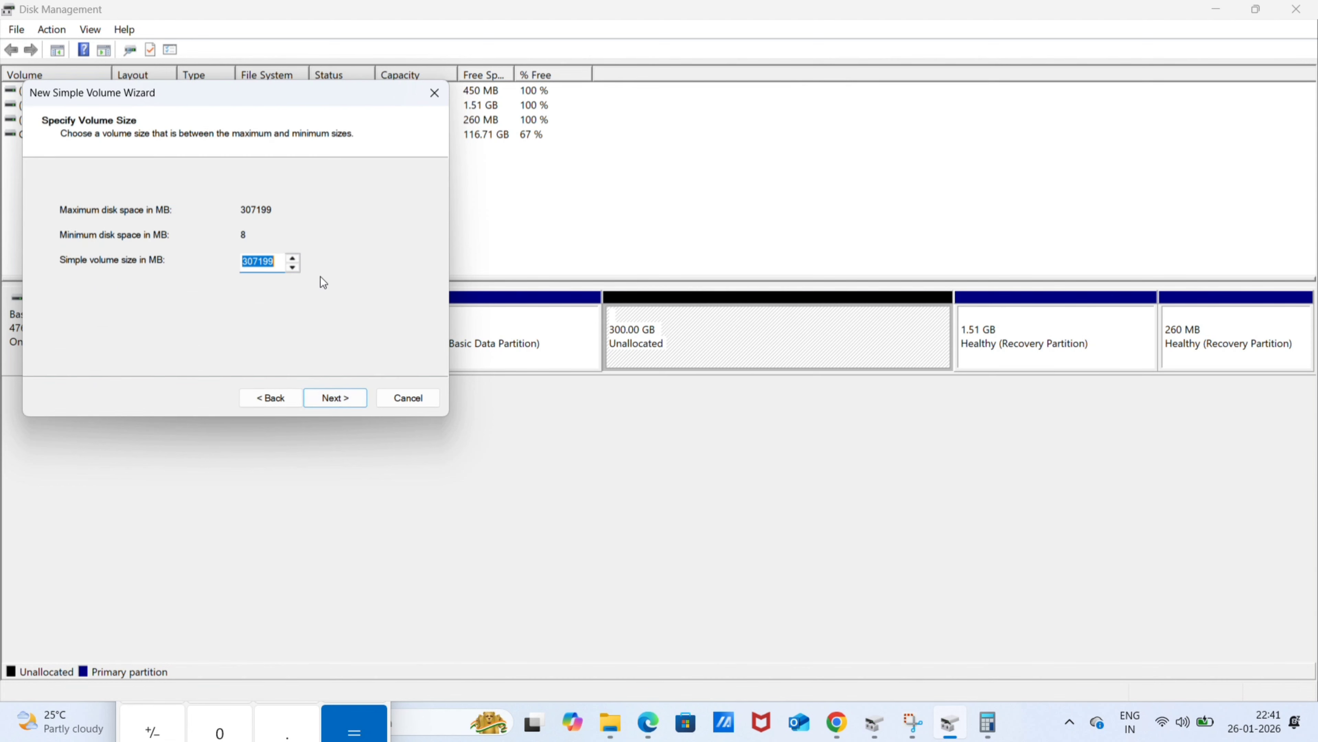
click(353, 399)
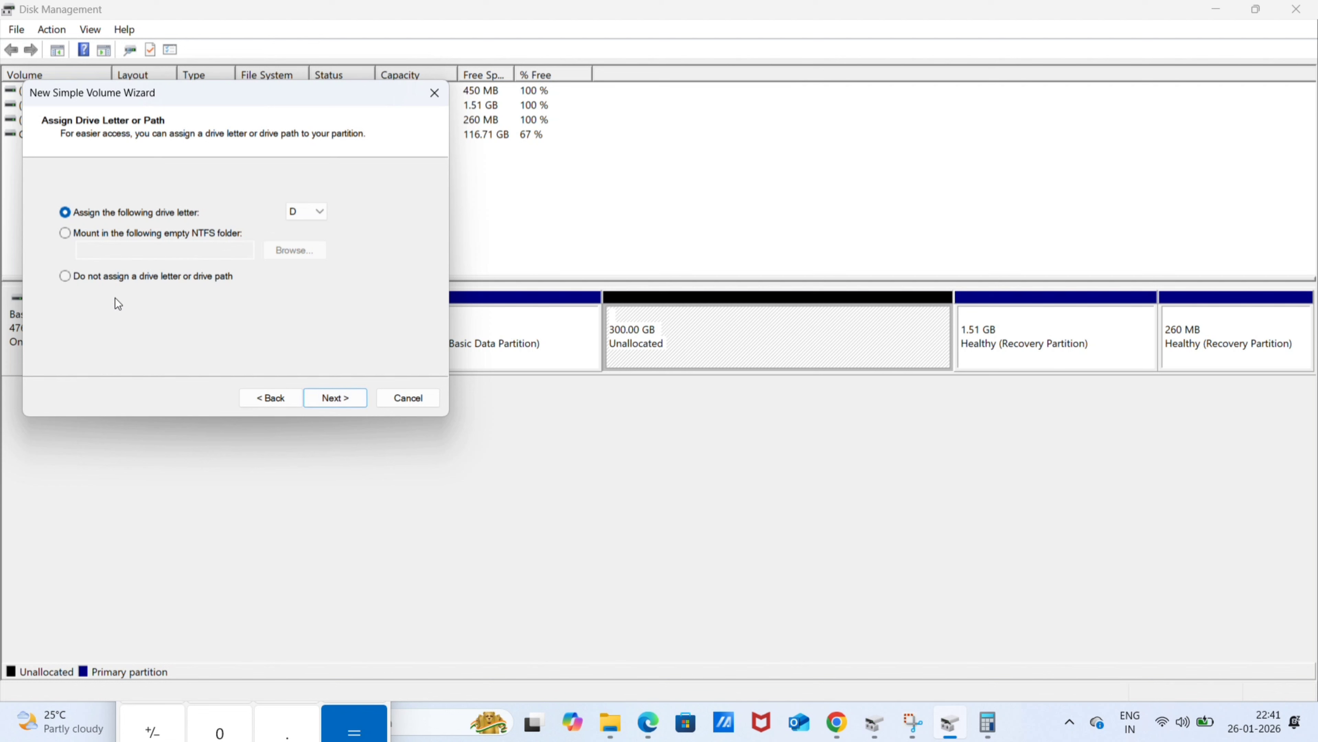
Assign drive letter D and create the volume with an NTFS quick format, default allocation unit size and label New Volume.
click(324, 216)
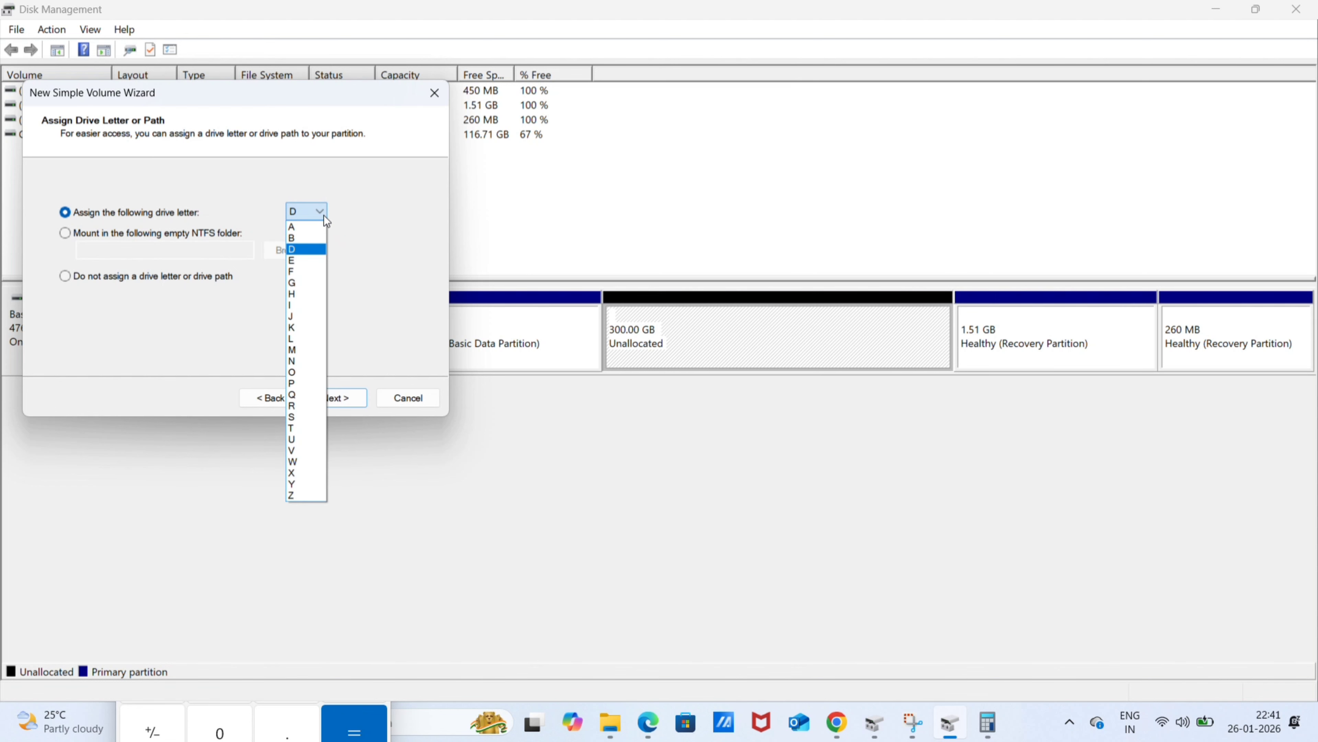
click(300, 253)
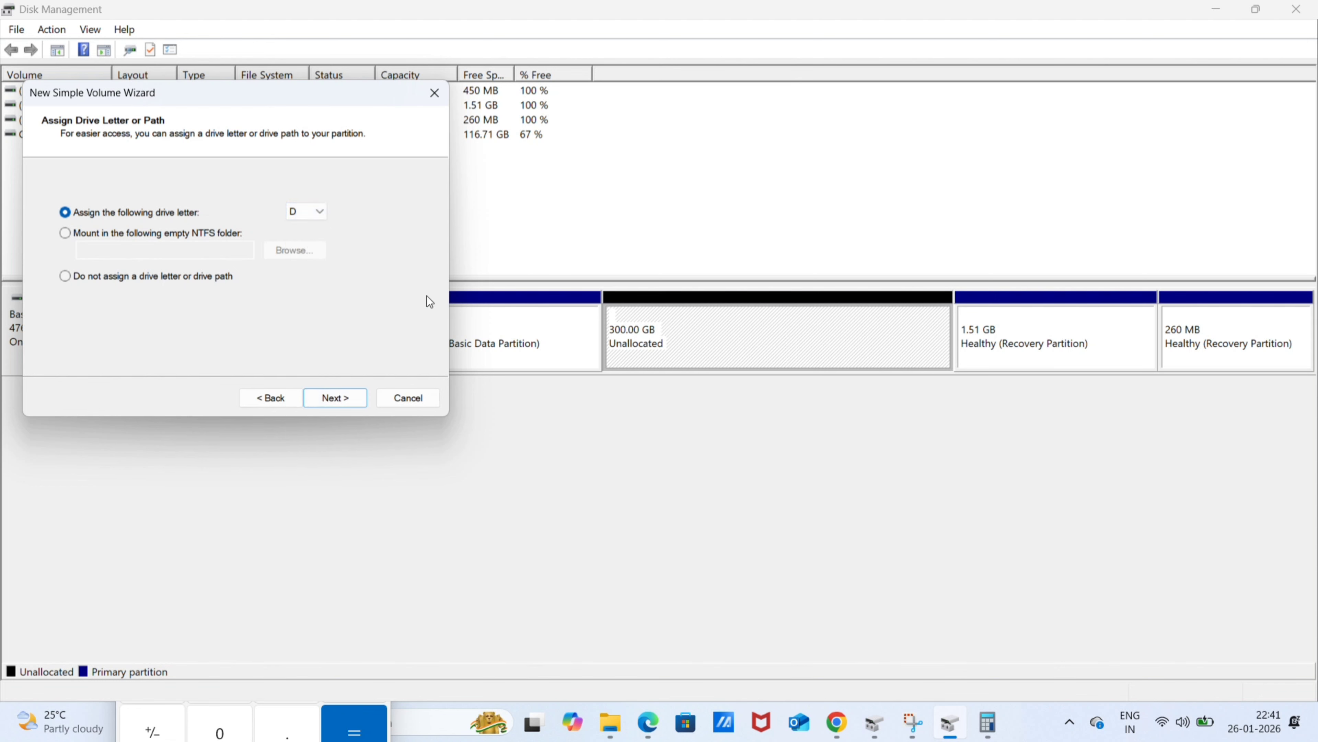
click(338, 402)
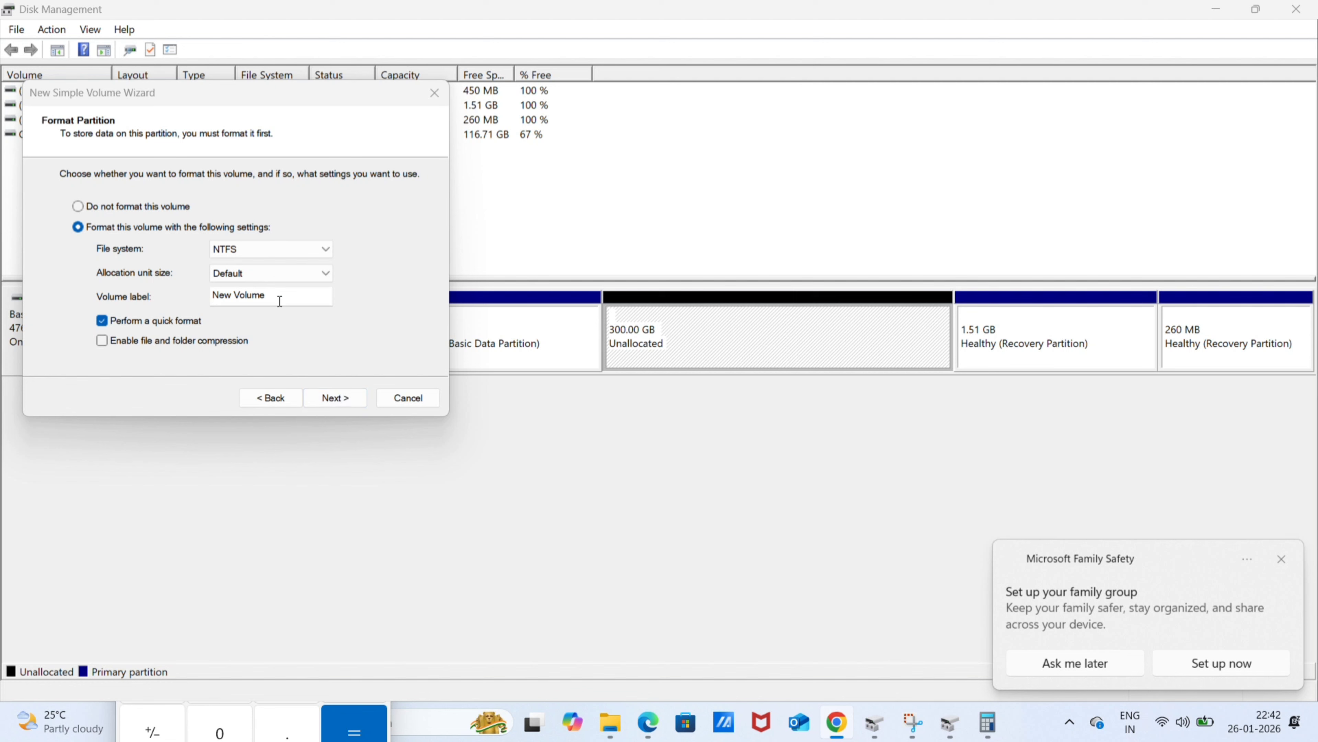
click(358, 402)
click(358, 403)
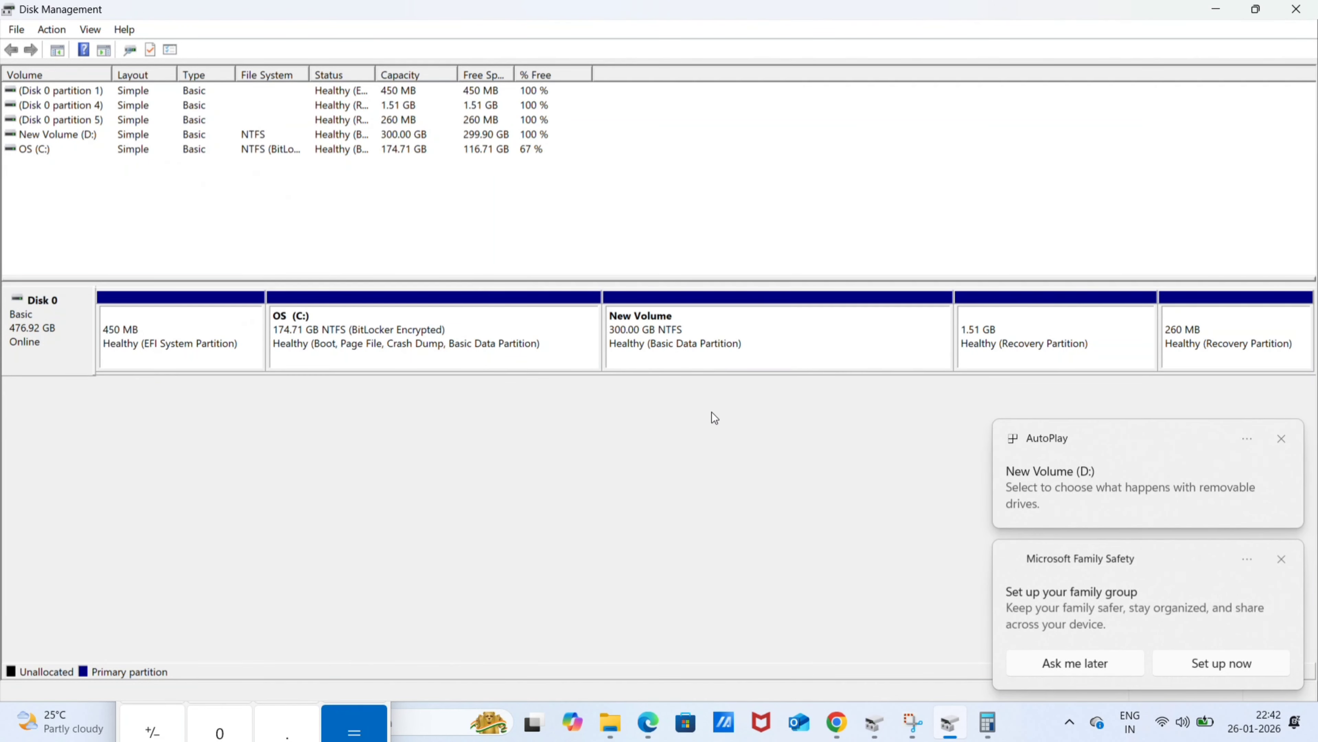
Switch to File Explorer, sort the drives under This PC by name and check the new D: drive.
click(612, 722)
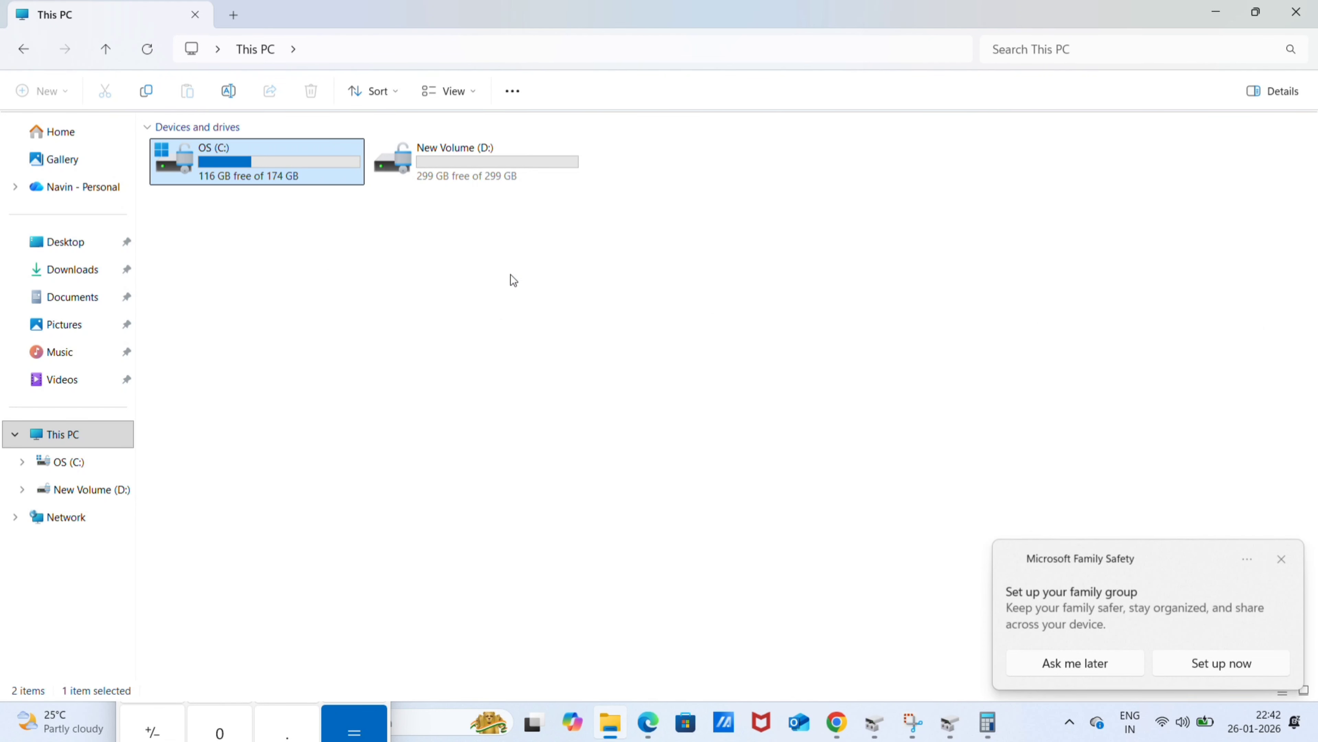
right_click(538, 274)
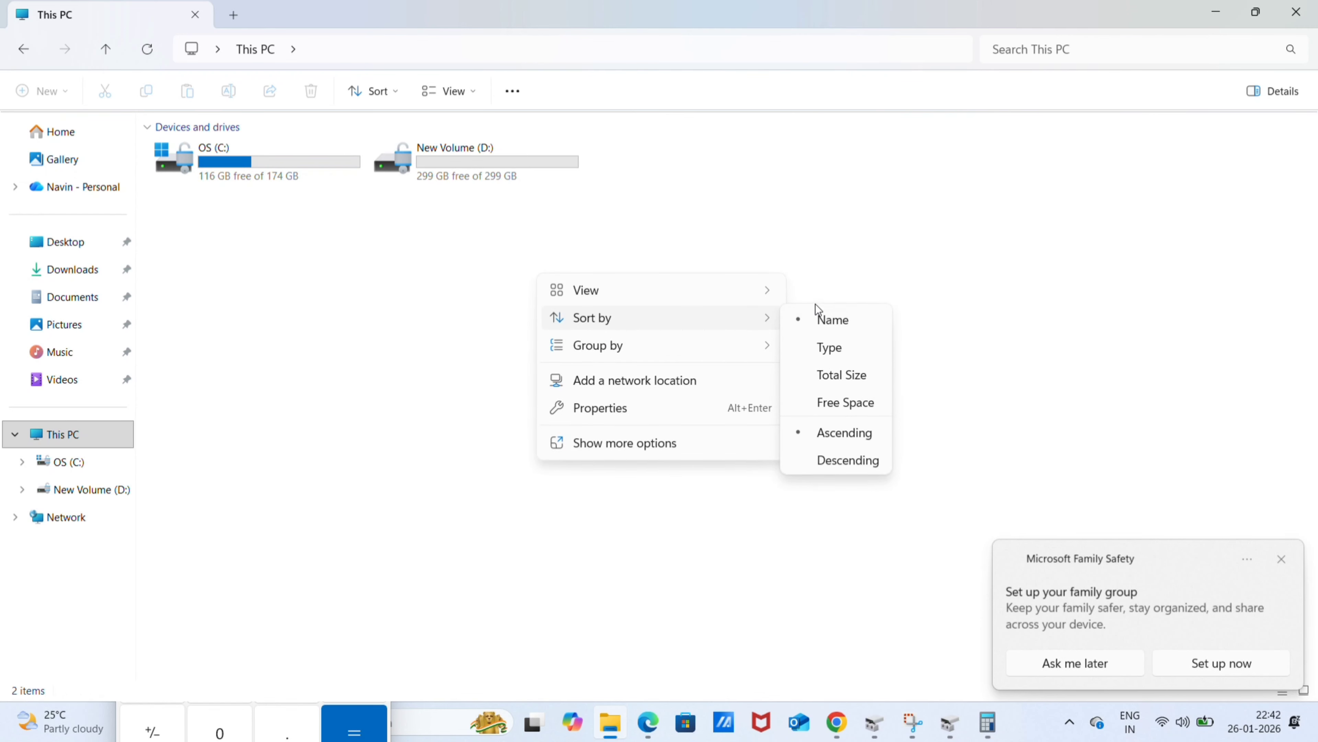
click(832, 318)
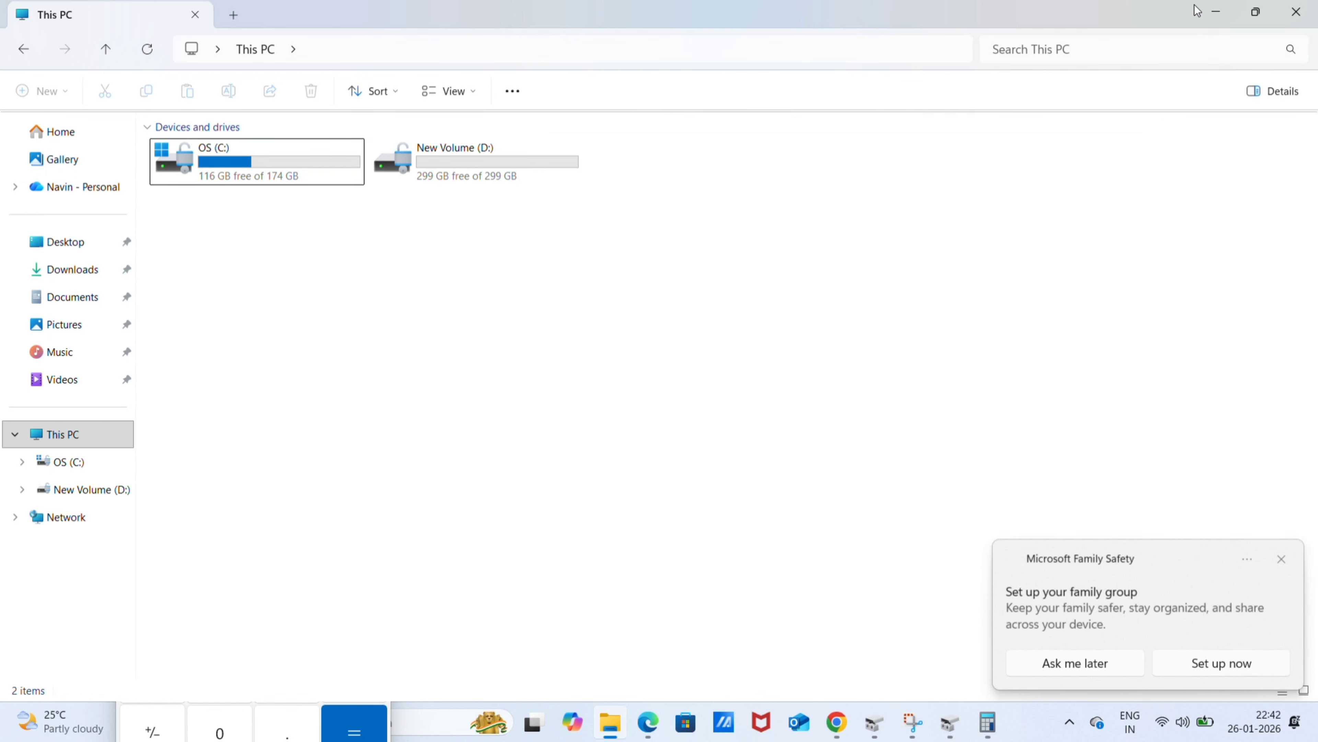